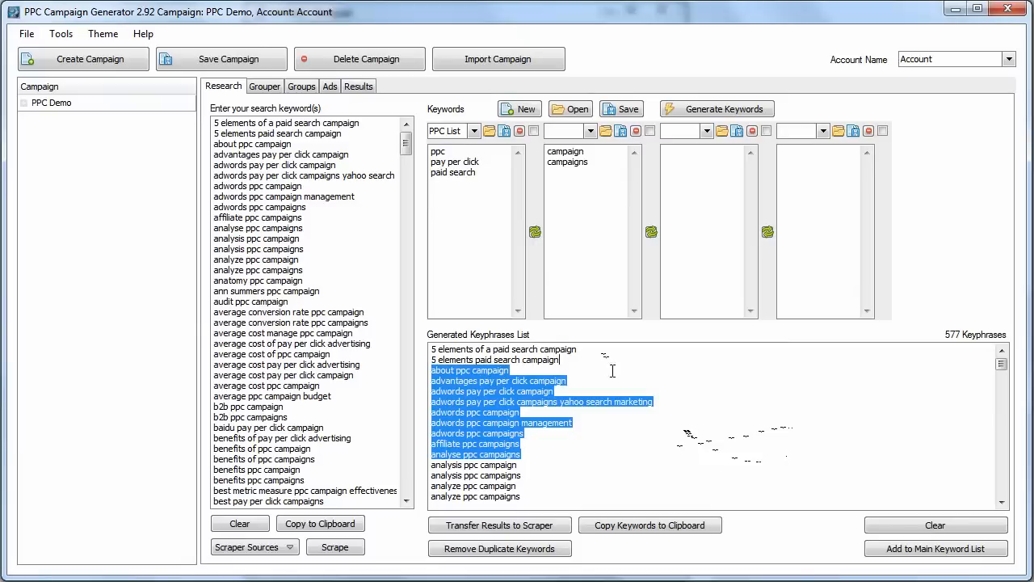
Paste the keyphrases copied from Notepad into the generated keyphrases list and remove duplicate keywords.
left_click(700, 429)
key("alt+Tab")
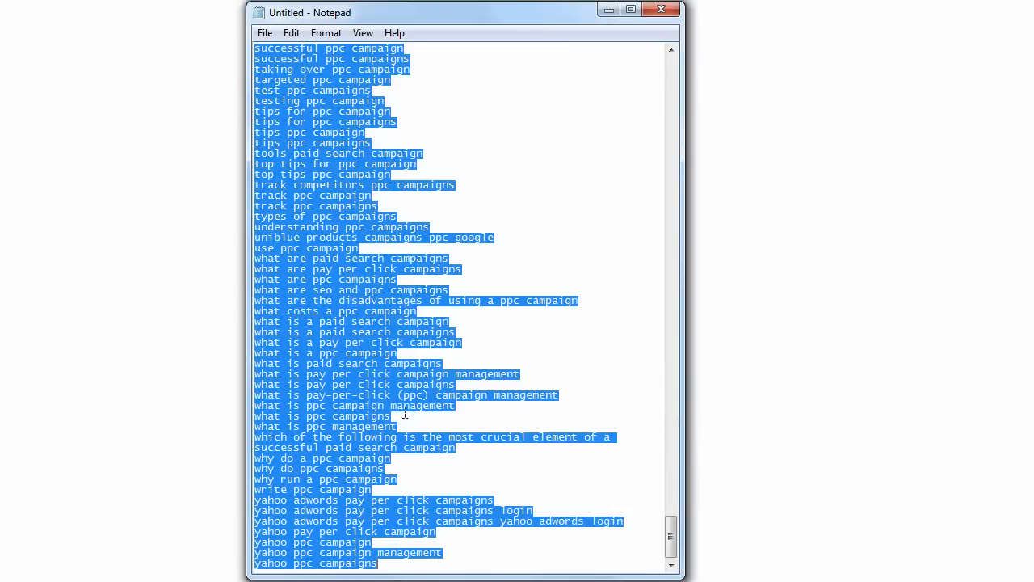
key("alt+Tab")
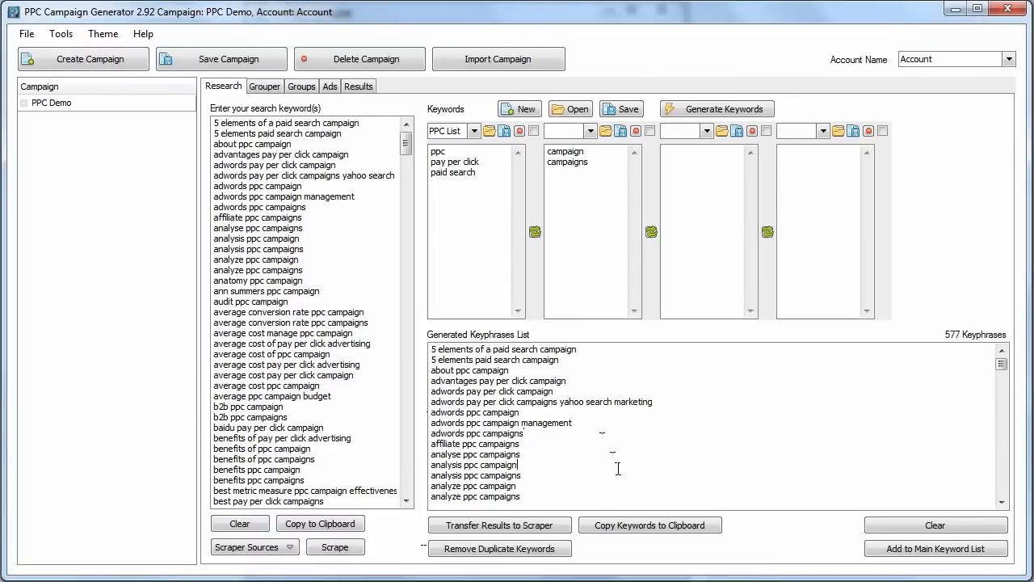
key("ctrl+v")
left_click(538, 556)
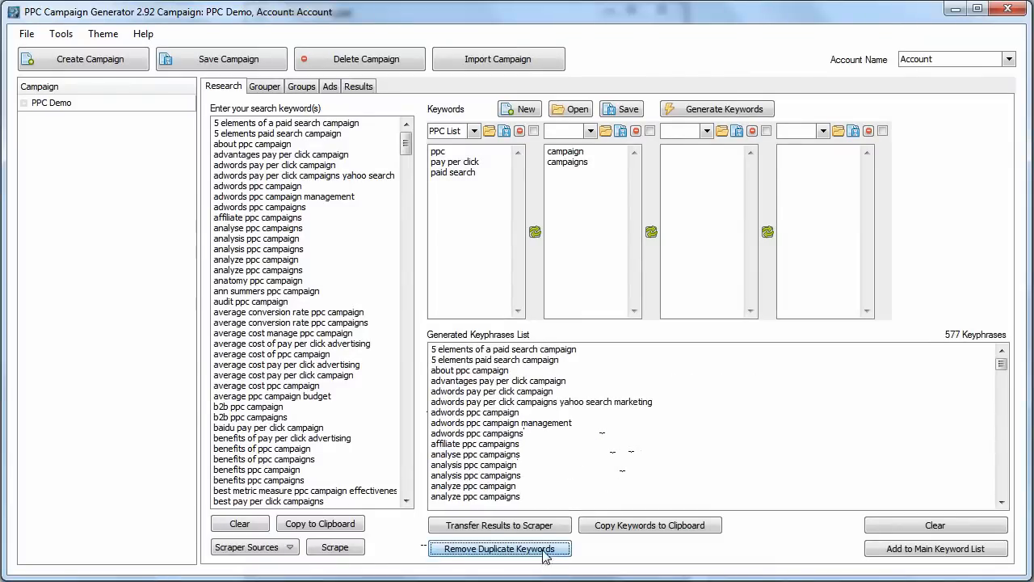
Add the generated keyphrases to the main keyword list.
left_click_drag(1002, 365, 996, 458)
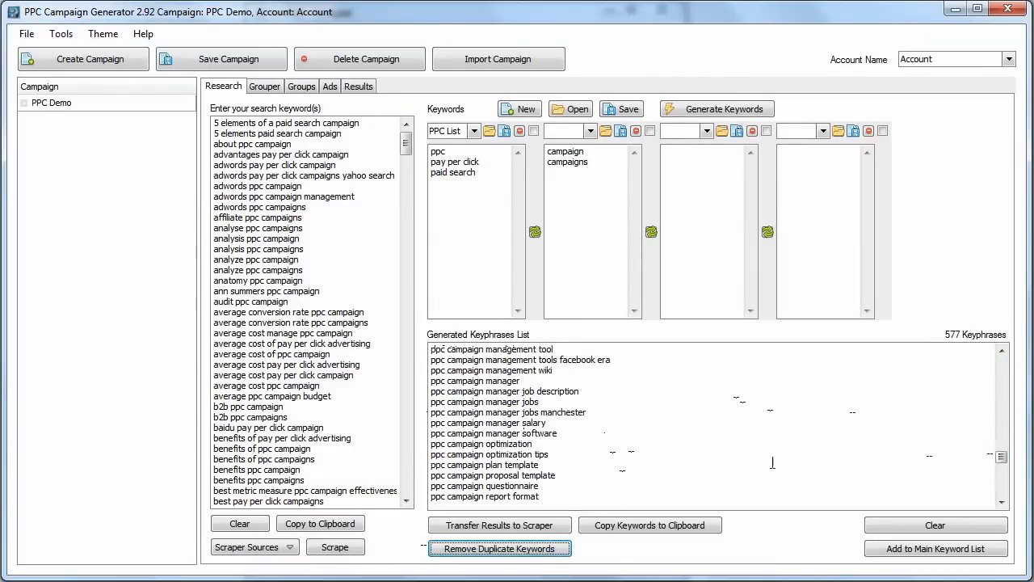
left_click(745, 457)
left_click(906, 555)
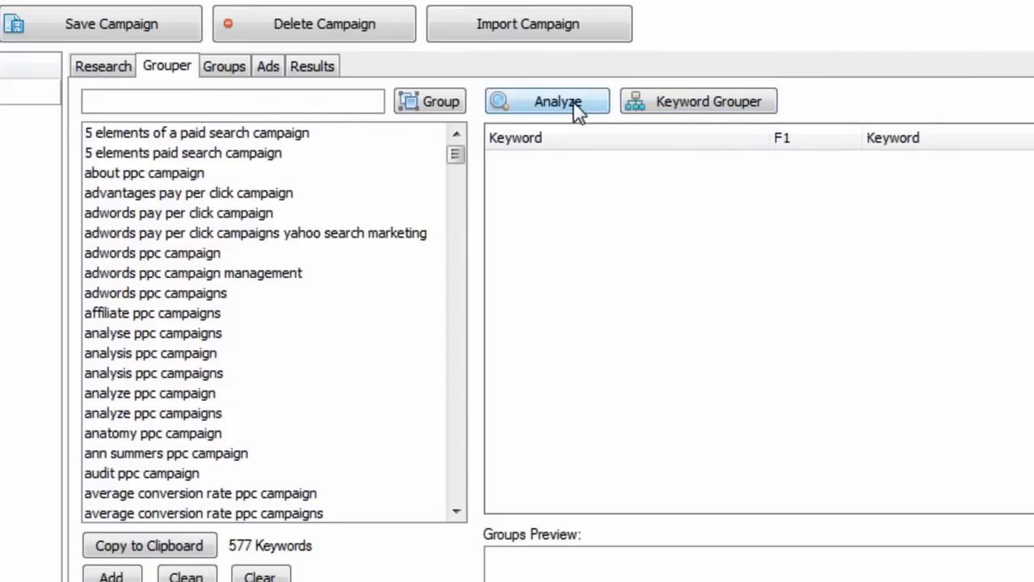
Group the keywords containing 'software' into a Software ad group and clear the search field.
mouse_move(446, 154)
left_mouse_down()
mouse_move(469, 235)
mouse_move(452, 429)
mouse_move(444, 154)
left_mouse_up()
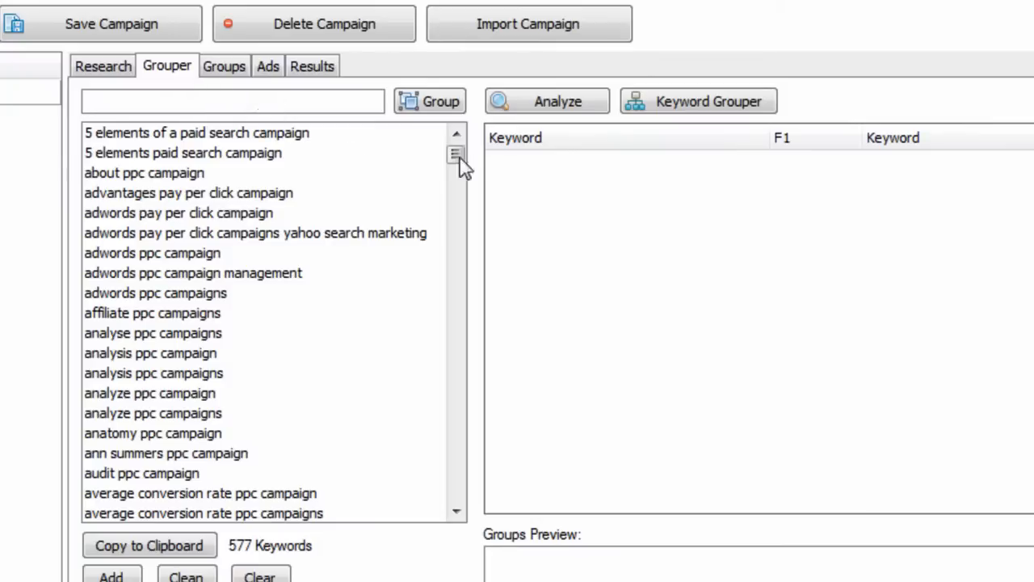
left_click_drag(460, 164, 466, 262)
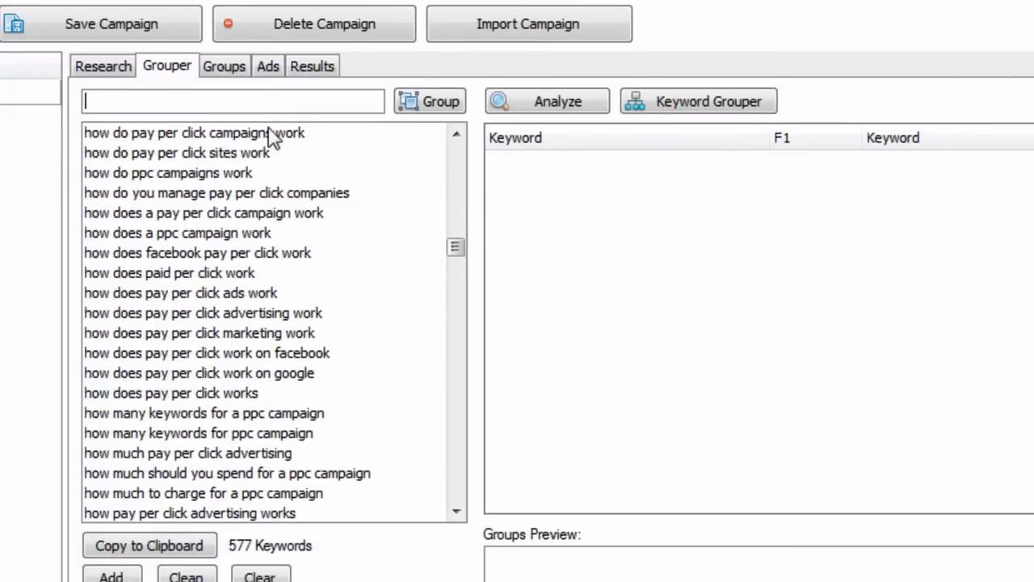
type("software")
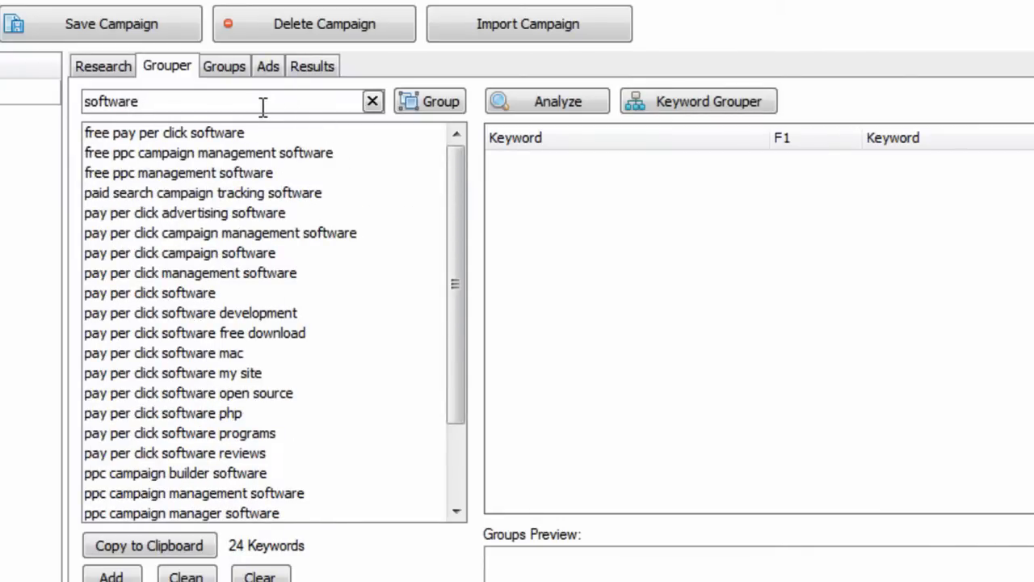
key("BackSpace")
key("BackSpace")
key("BackSpace")
key("BackSpace")
key("BackSpace")
key("BackSpace")
key("BackSpace")
key("BackSpace")
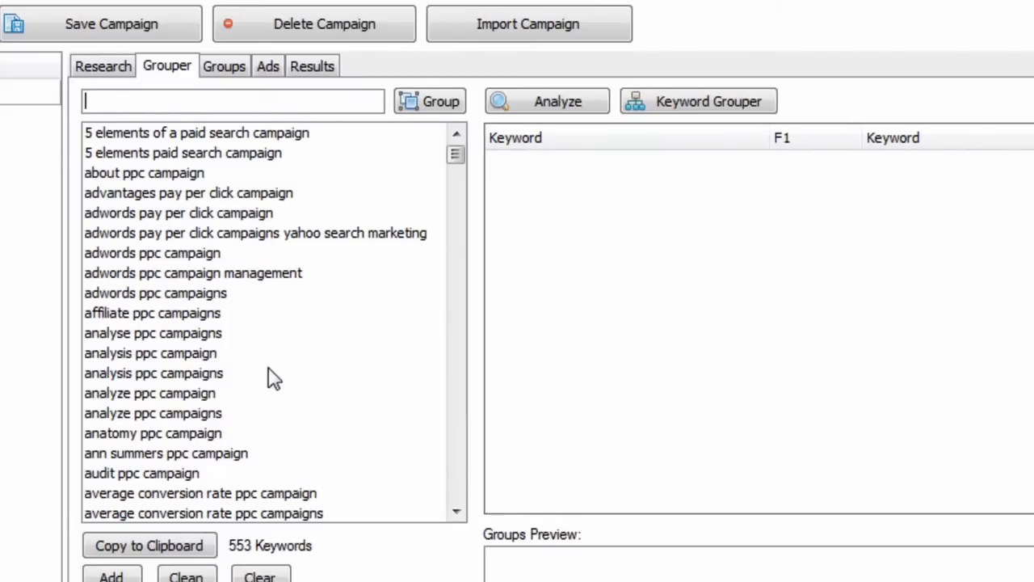
Review the keywords in the Software ad group.
left_click(224, 73)
left_click(173, 136)
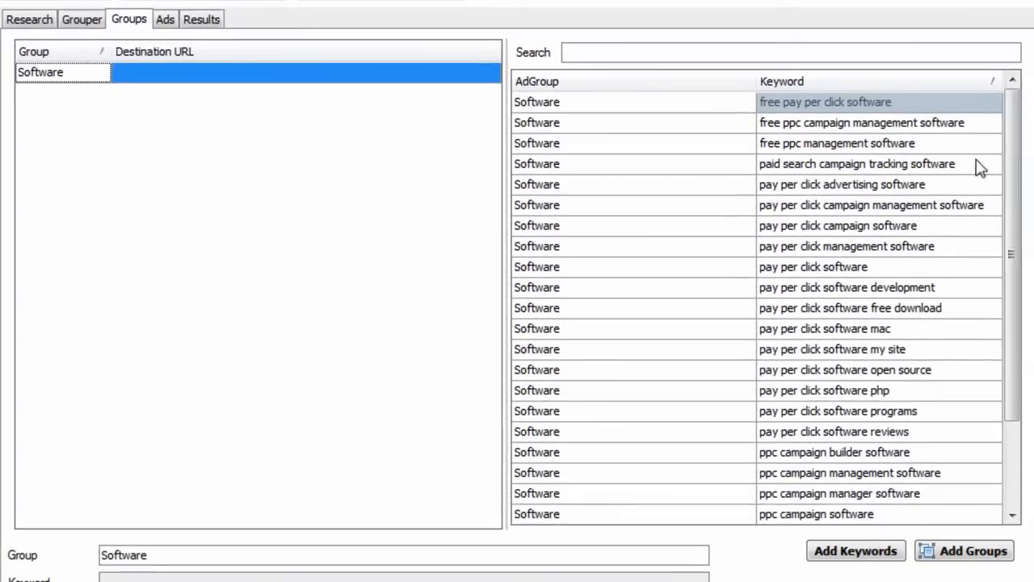
left_click_drag(1012, 184, 1010, 279)
left_click(892, 312)
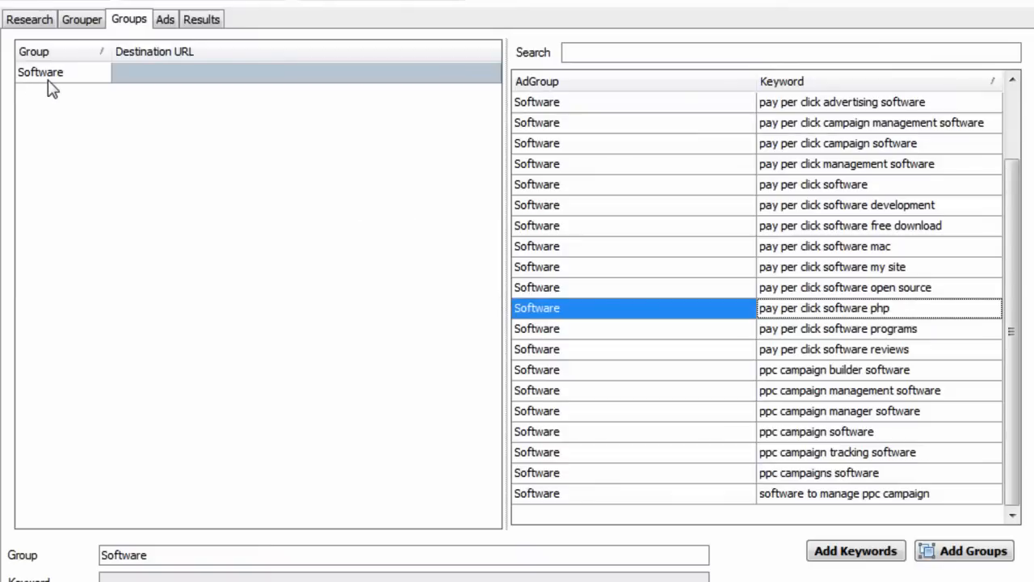
Run a word frequency analysis on the remaining keywords in the Grouper.
left_click(85, 24)
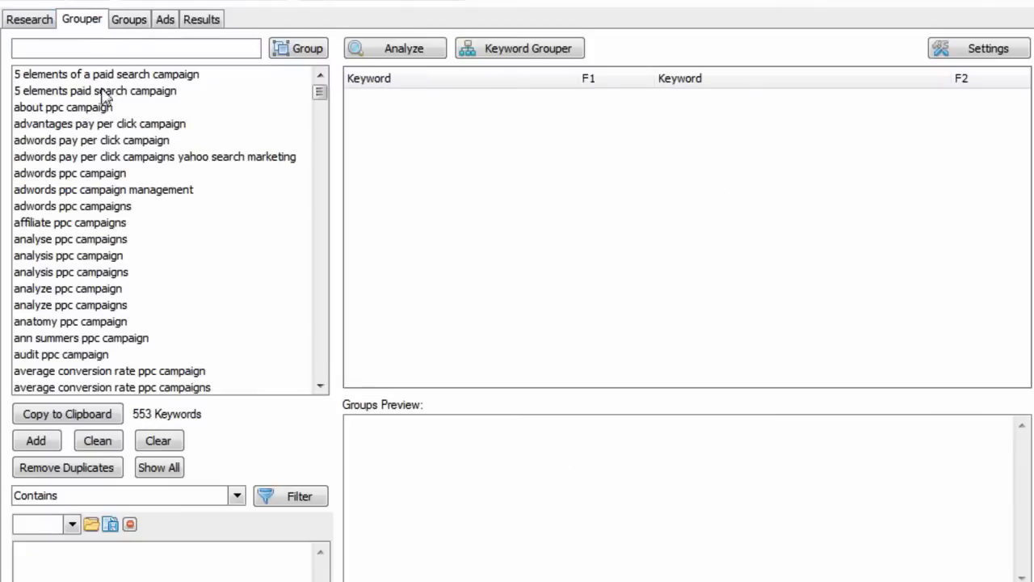
left_click(126, 48)
left_click(395, 52)
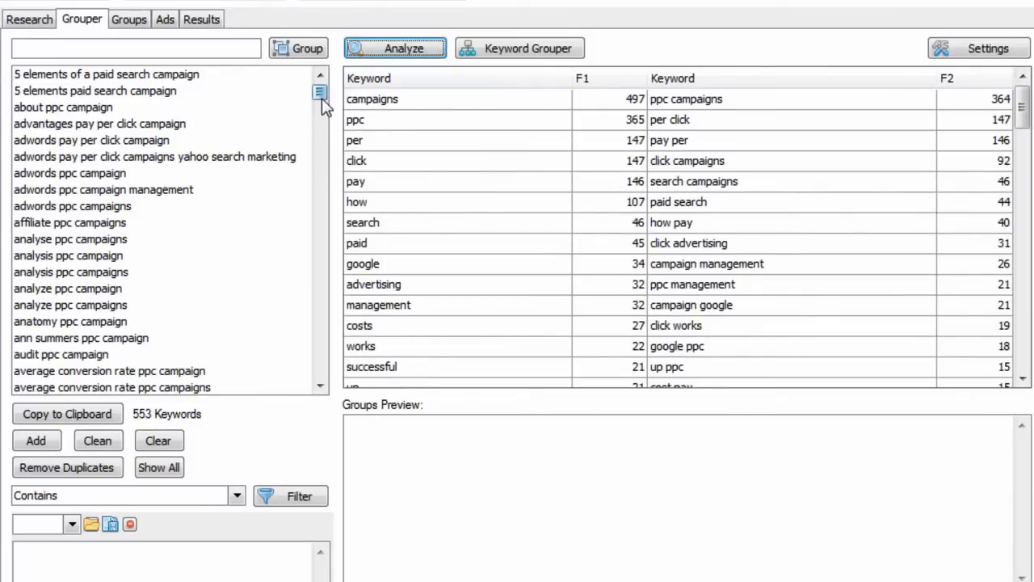
Create an ad group from the one-word theme 'advertising'.
mouse_move(321, 95)
left_mouse_down()
mouse_move(310, 250)
mouse_move(299, 202)
mouse_move(307, 89)
left_mouse_up()
left_click(398, 287)
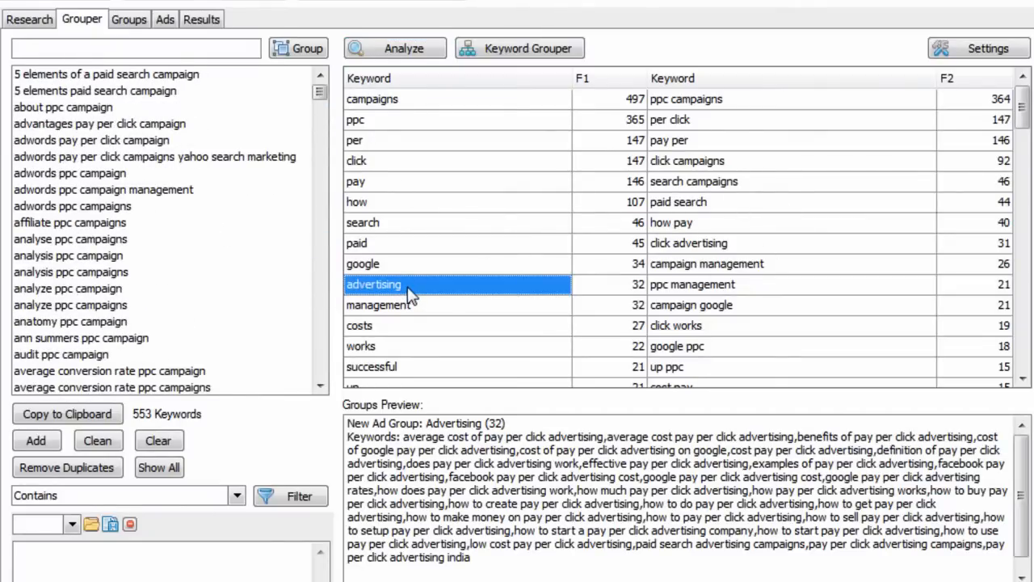
right_click(409, 292)
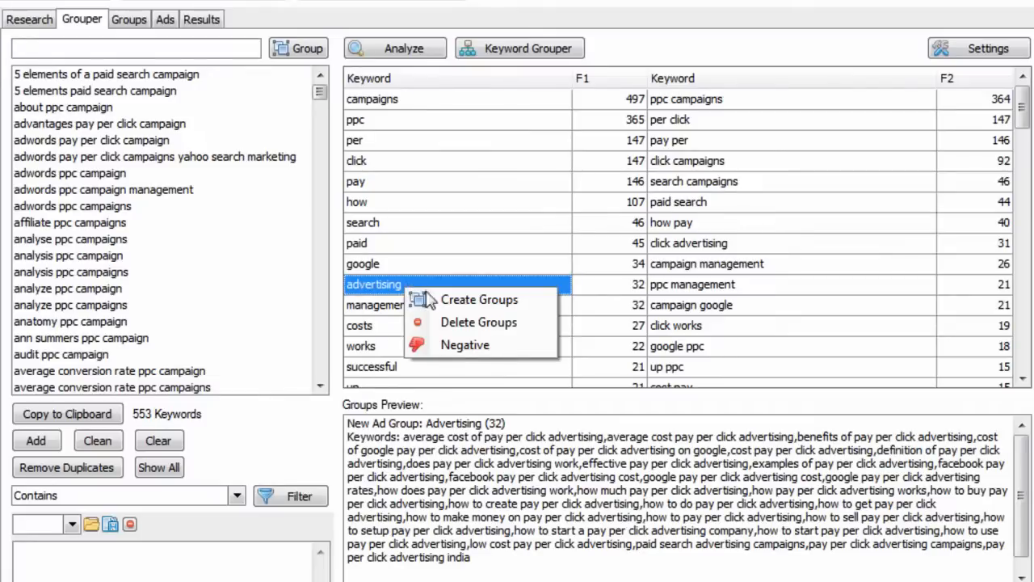
left_click(461, 301)
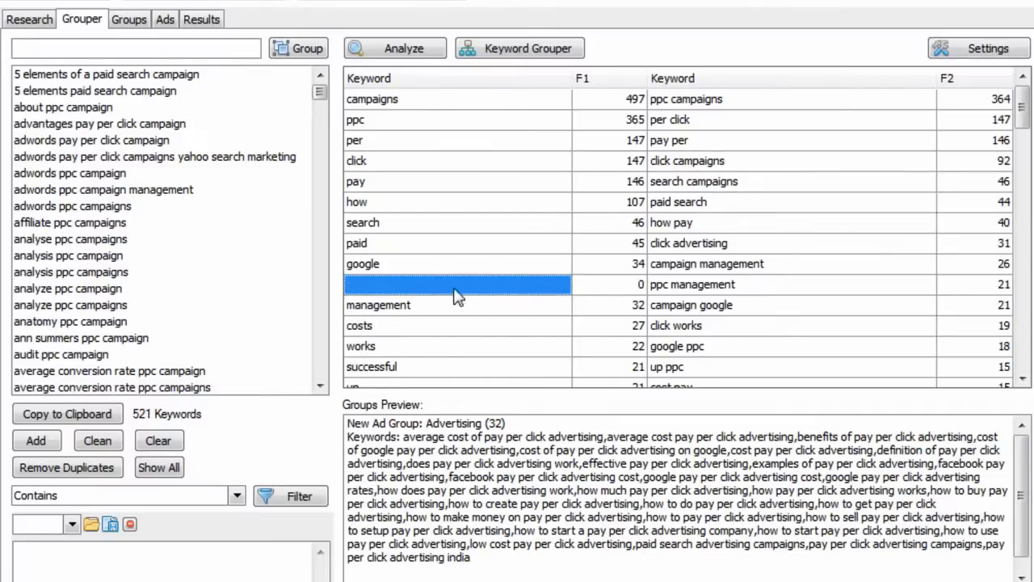
Review the new Advertising ad group alongside the remaining keyword list.
left_click(131, 20)
left_click(93, 105)
left_click(85, 74)
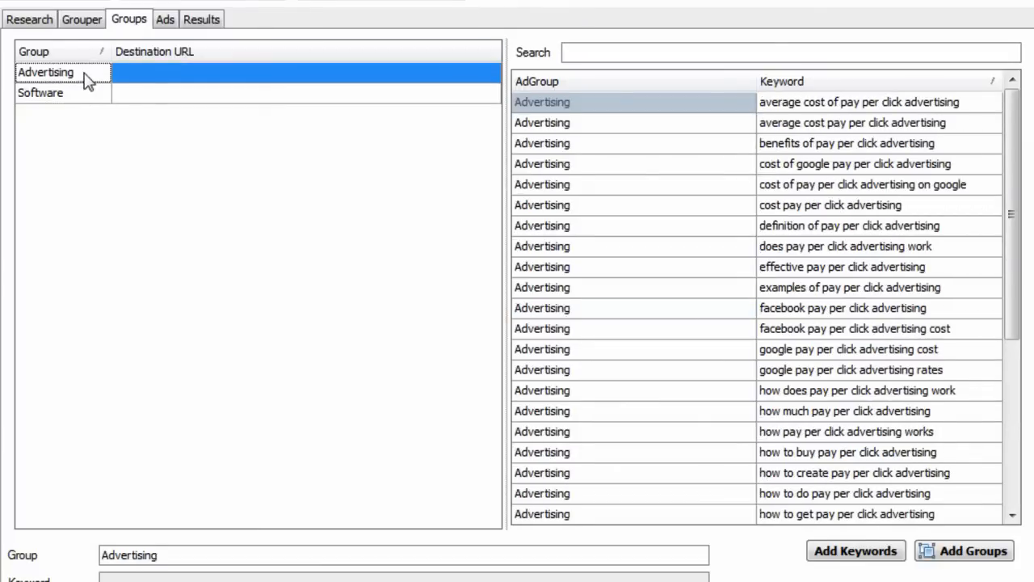
left_click(90, 19)
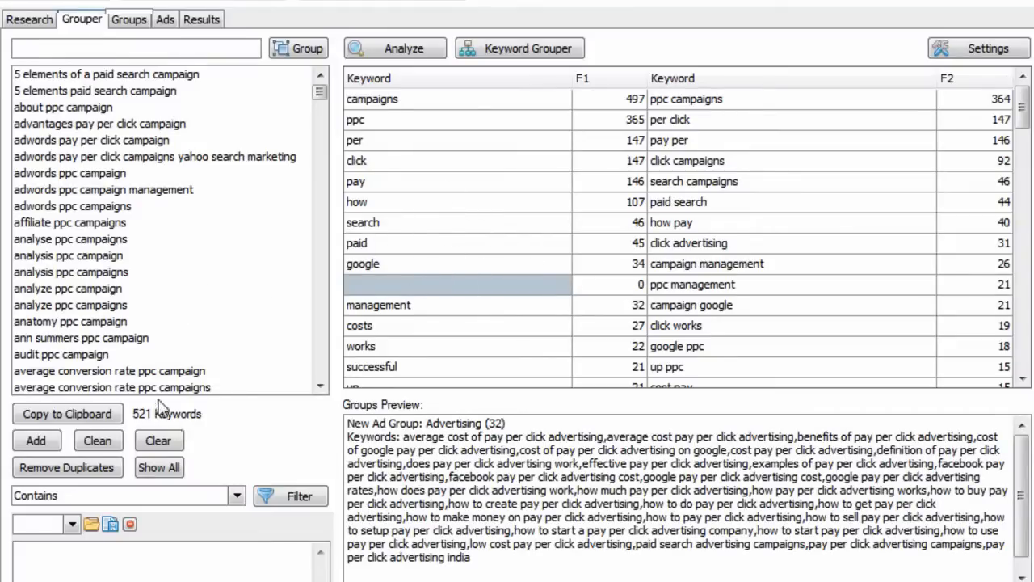
left_click_drag(320, 96, 320, 255)
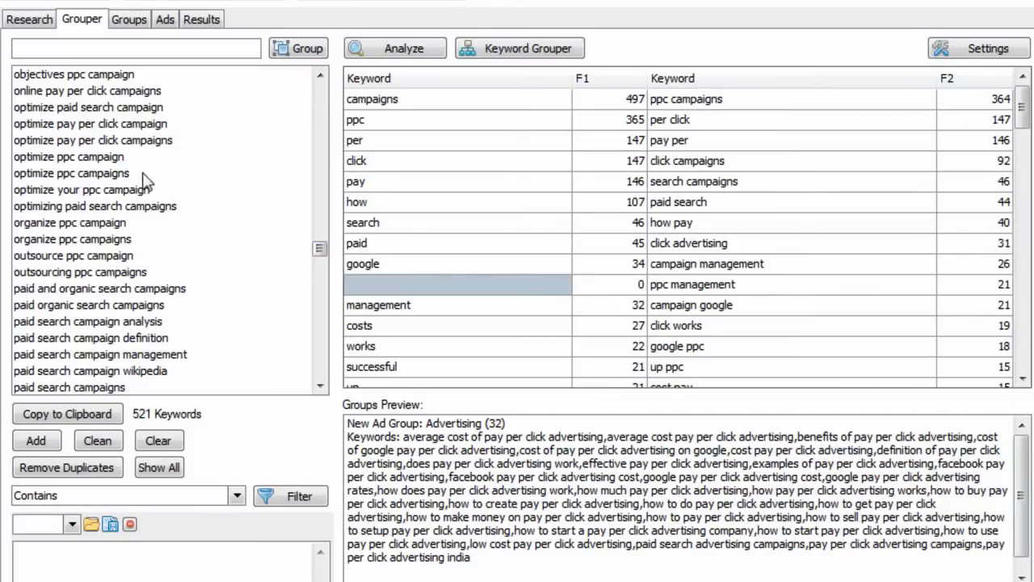
left_click(128, 32)
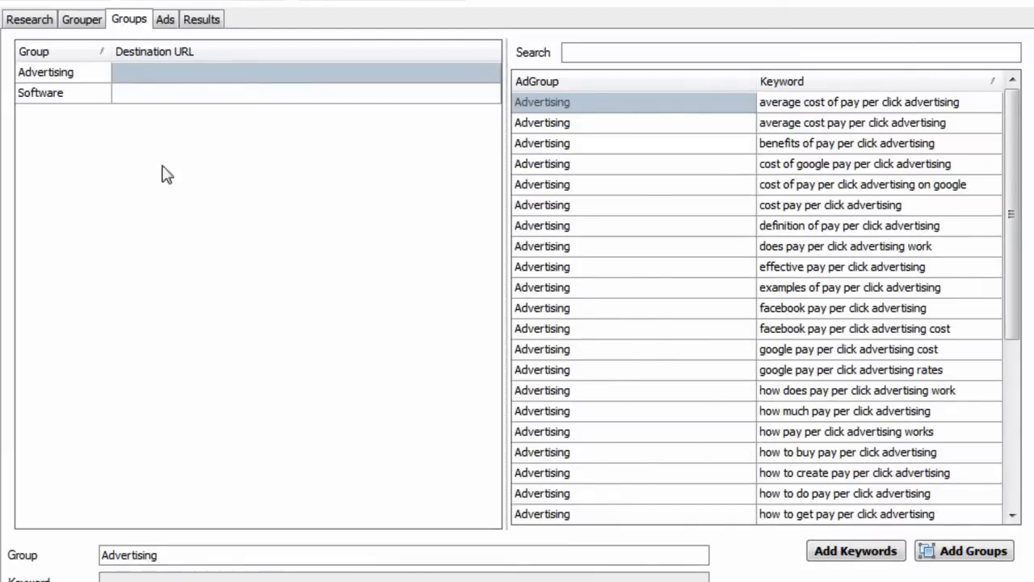
left_click(81, 19)
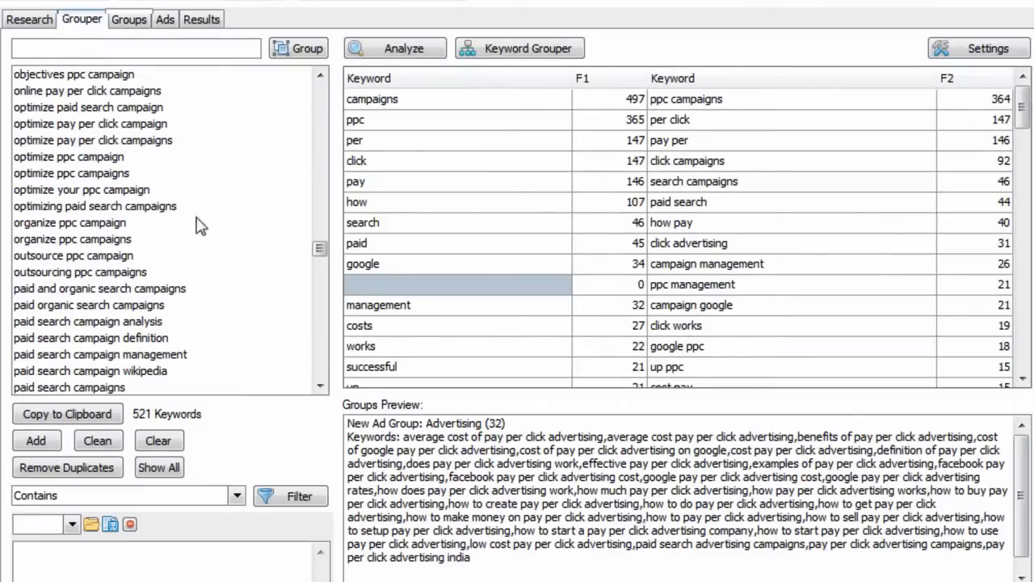
Open the Keyword Grouper and generate the common themes found in the keywords.
left_click(442, 57)
left_click(534, 50)
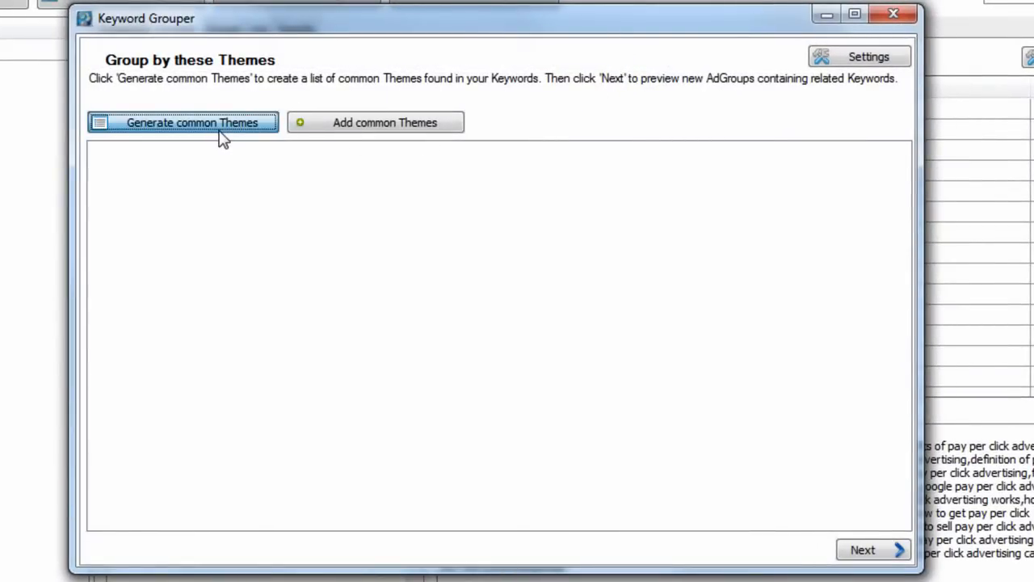
left_click(223, 139)
left_click_drag(905, 192, 859, 175)
Try setting the minimum number of keywords per AdGroup to 7 in the grouper settings.
left_click(865, 60)
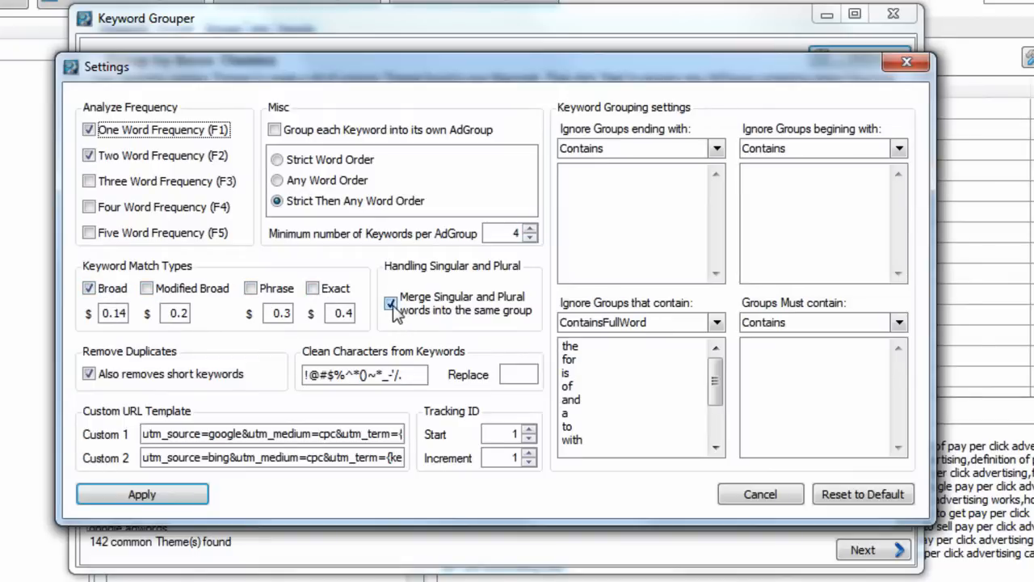
left_click(530, 229)
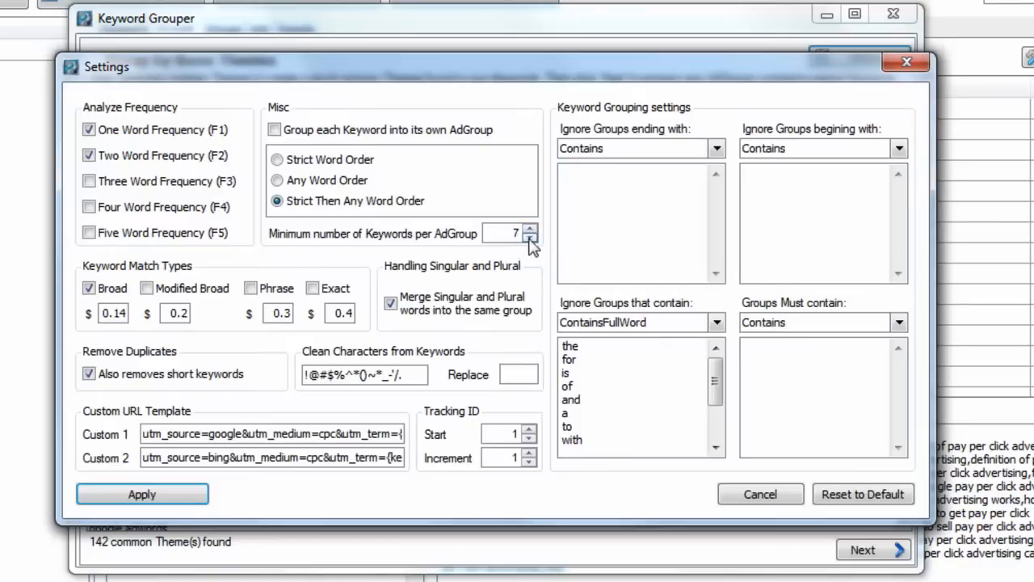
left_click(764, 497)
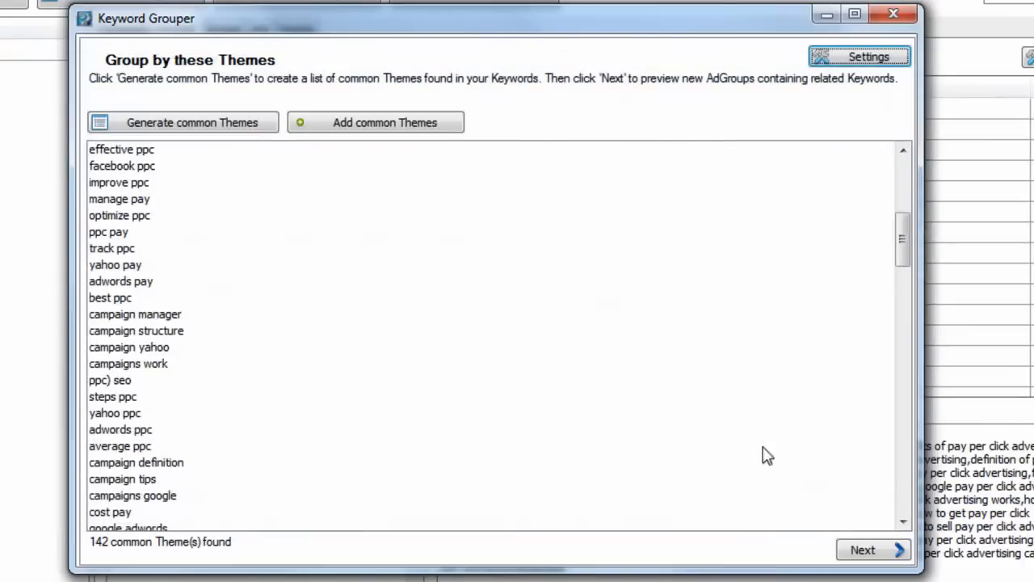
Close the Keyword Grouper and create an ad group from the two-word theme 'campaign management'.
left_click(894, 13)
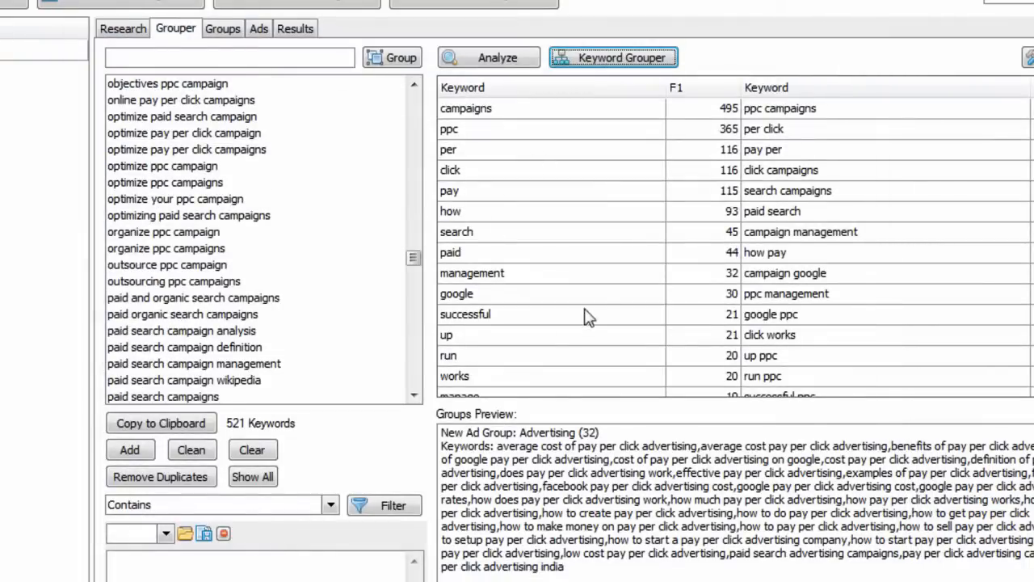
left_click(772, 232)
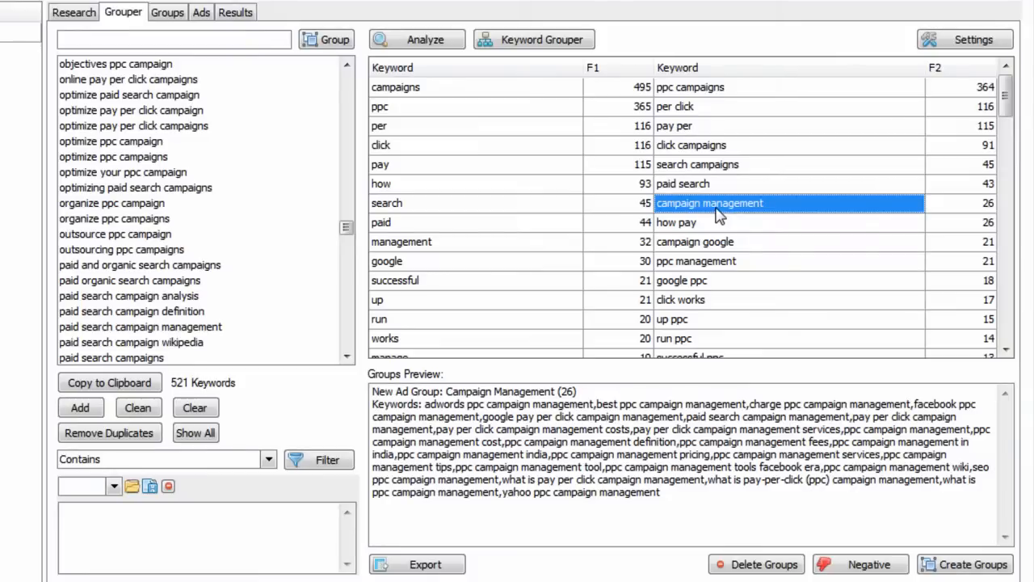
right_click(719, 215)
left_click(743, 224)
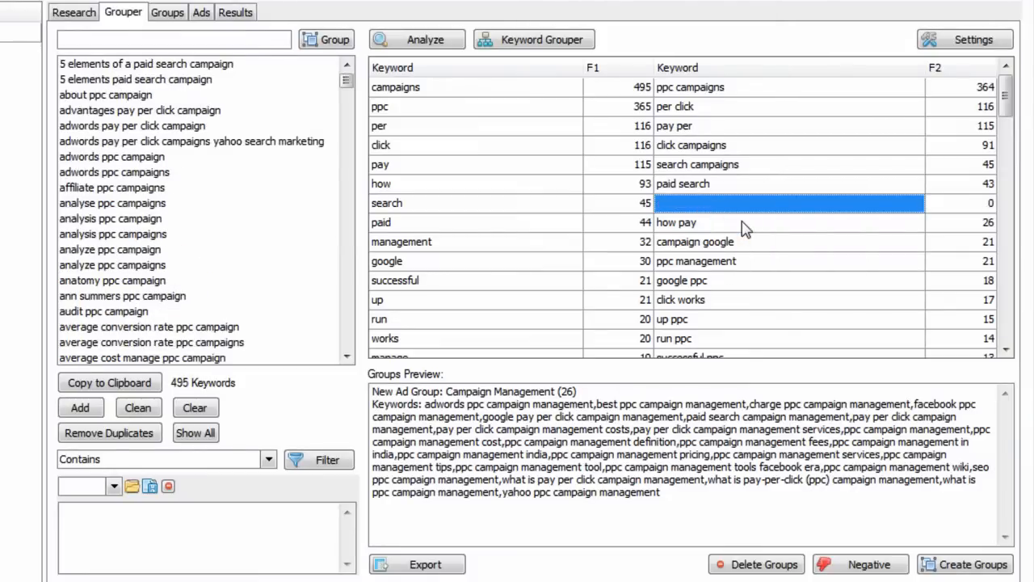
Re-run the frequency analysis on the remaining keywords and review the groups list.
left_click(449, 44)
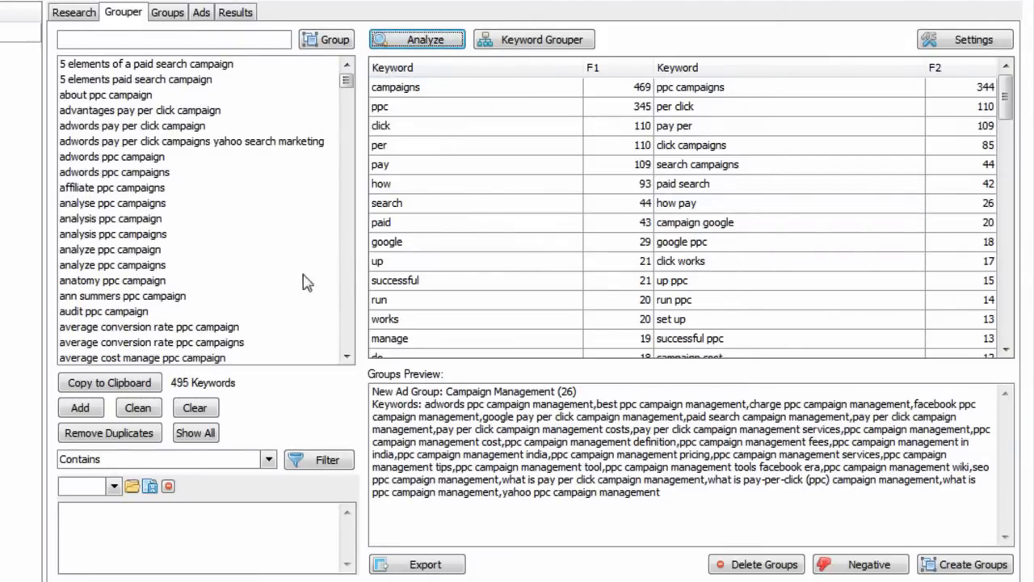
left_click_drag(346, 80, 344, 230)
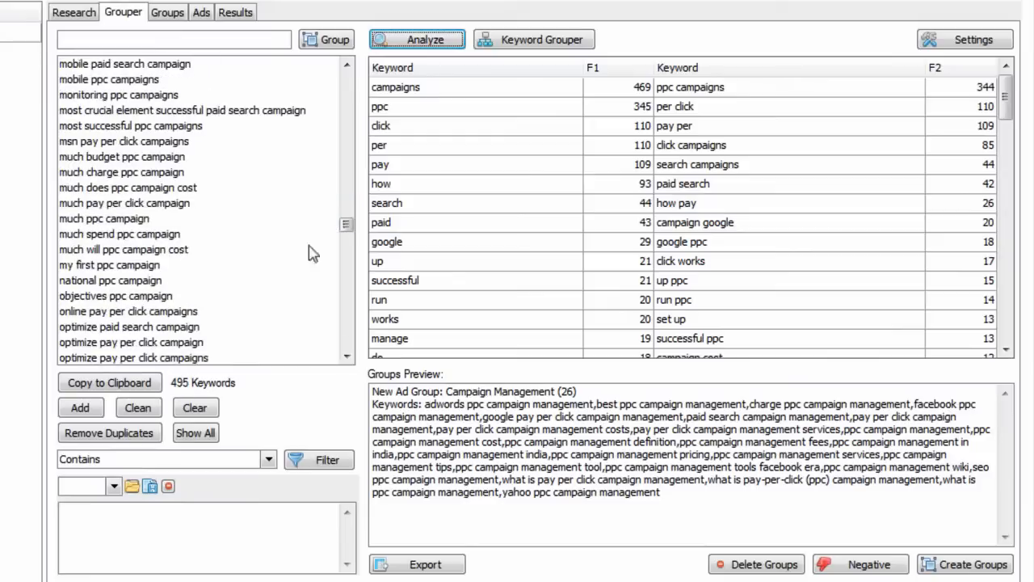
left_click(165, 13)
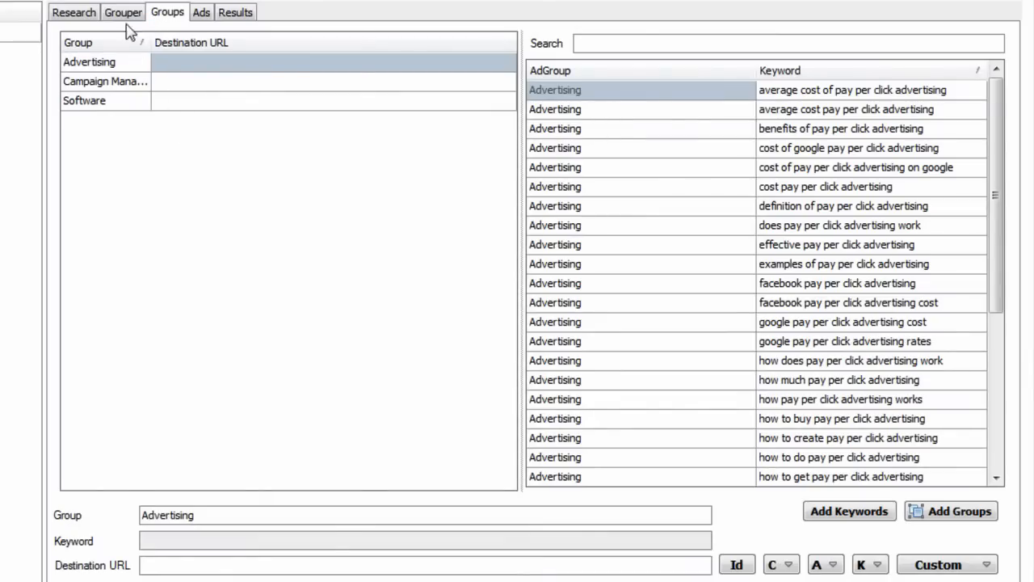
left_click(126, 17)
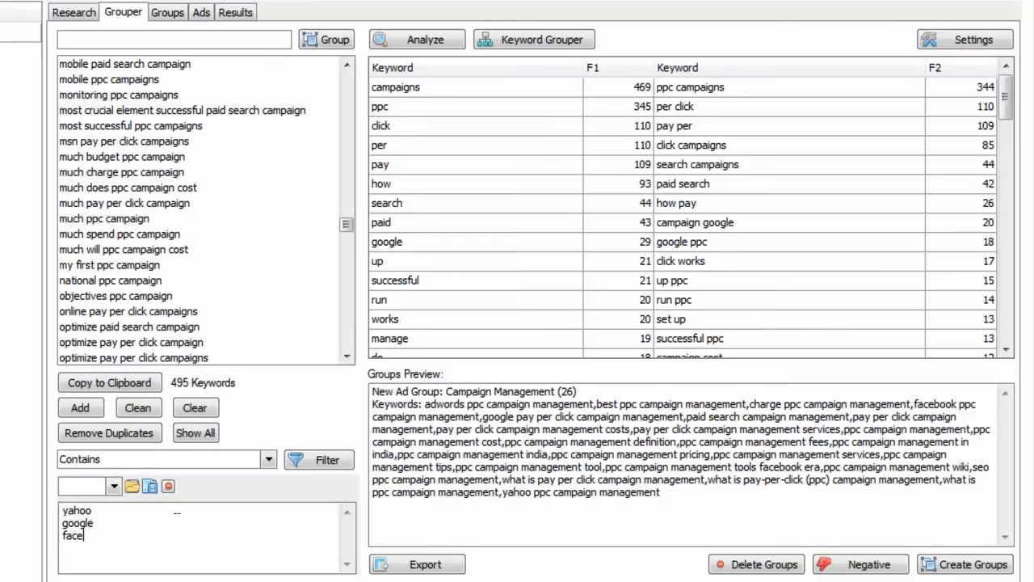
Filter the keyword list to keywords containing yahoo, google or facebook.
left_click(253, 460)
left_click(199, 480)
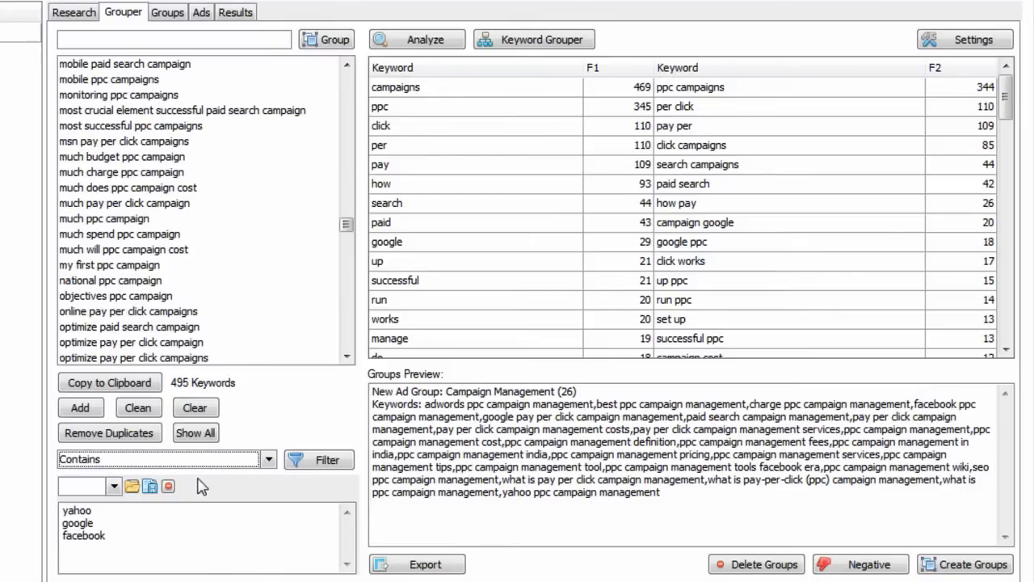
left_click(307, 465)
Delete all the filtered keywords and show the full keyword list again.
left_click_drag(350, 137, 347, 275)
left_click(218, 280)
key("ctrl+a")
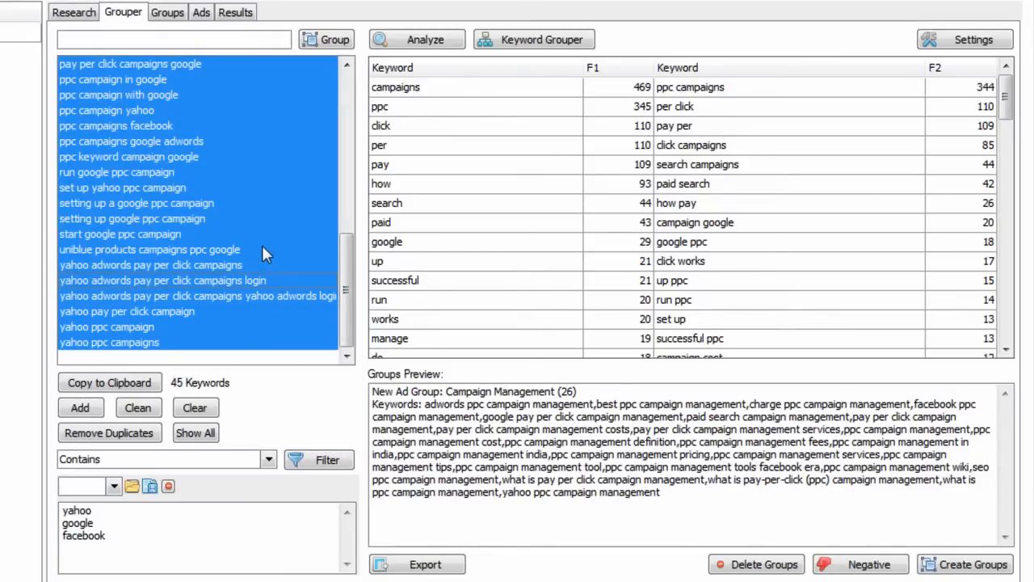
key("Delete")
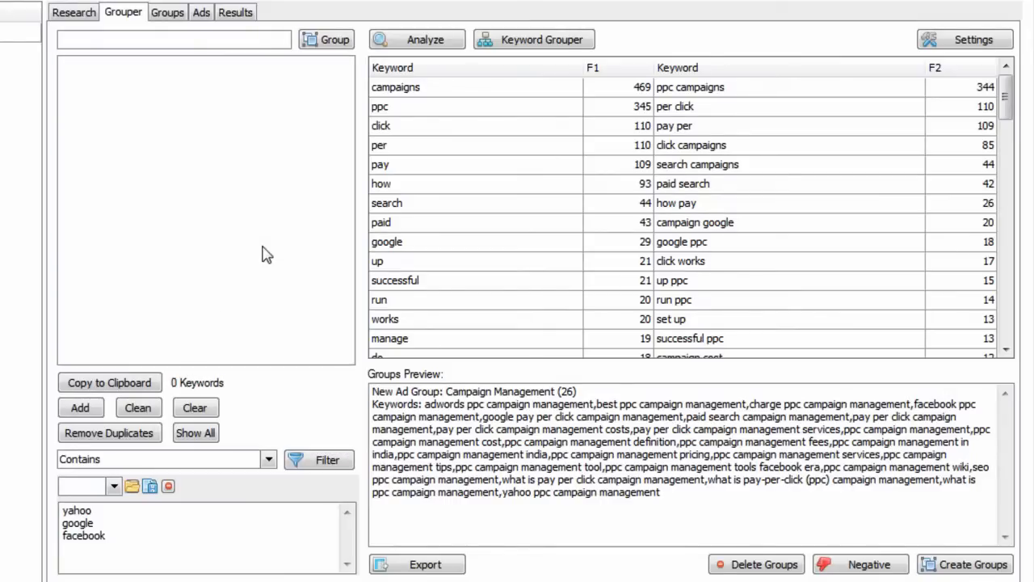
left_click(201, 434)
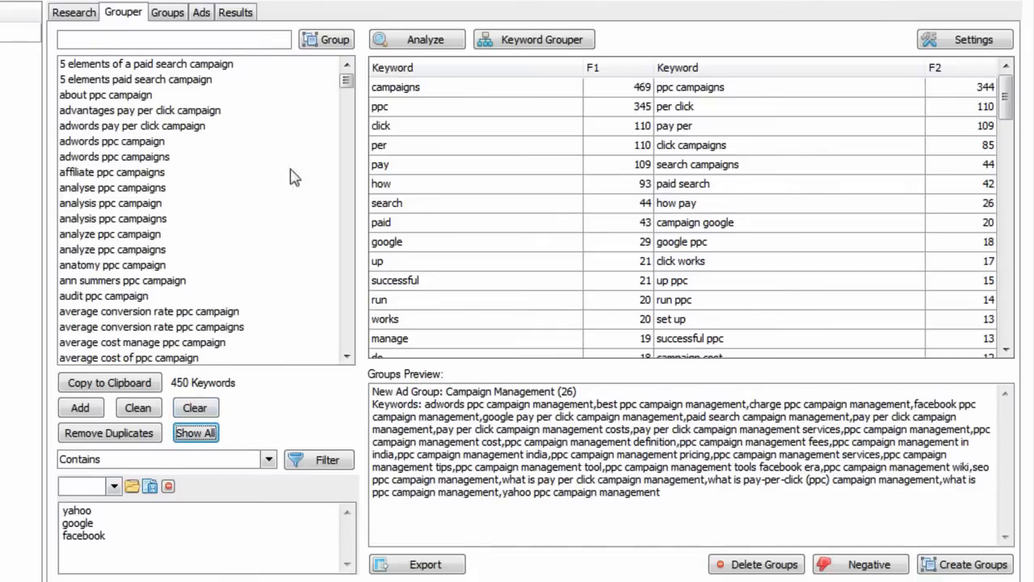
Scroll through the keyword list and search it for 'face', then clear the search.
left_click_drag(346, 88, 346, 183)
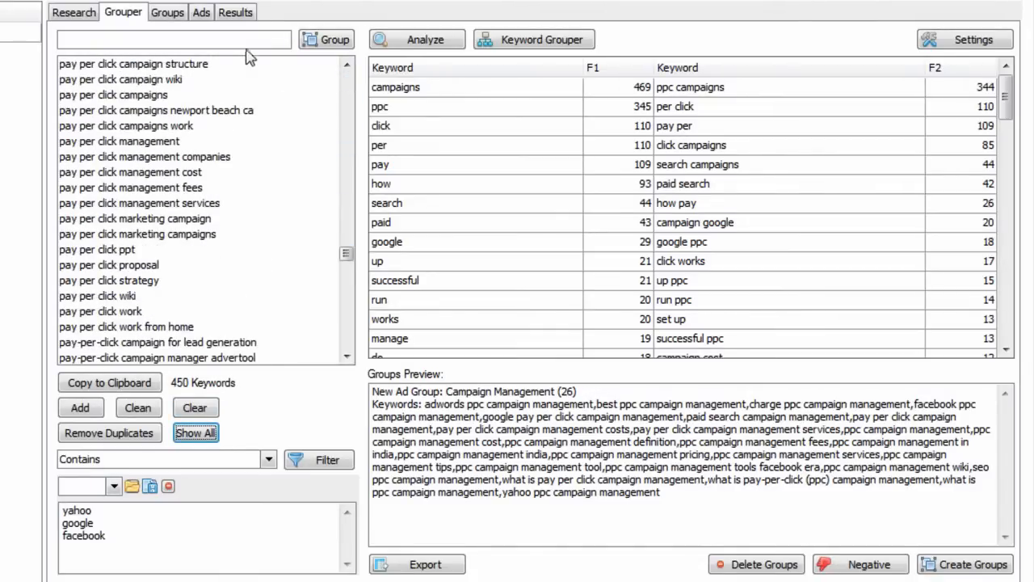
left_click(246, 39)
type("face")
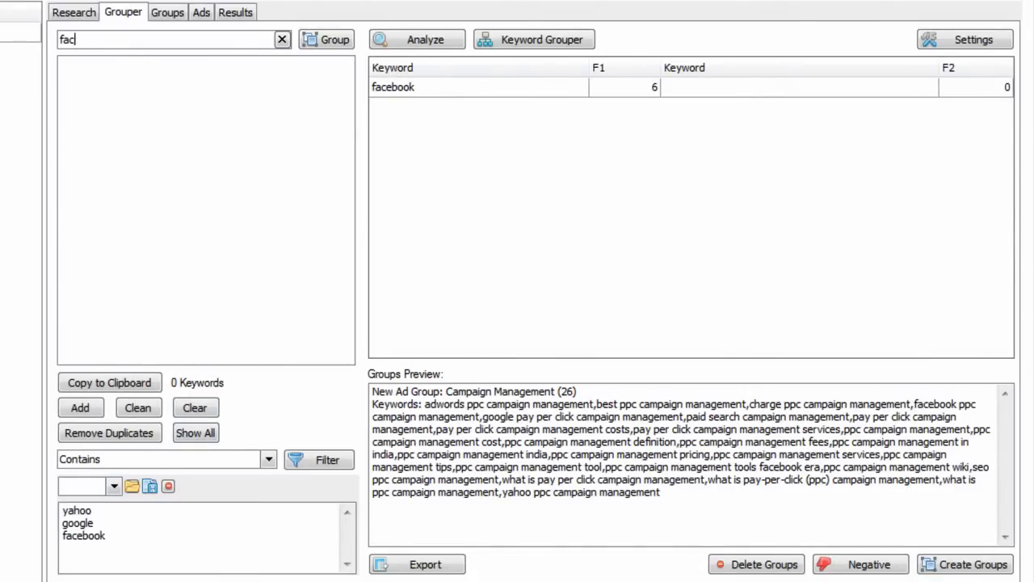
key("BackSpace")
key("BackSpace")
key("BackSpace")
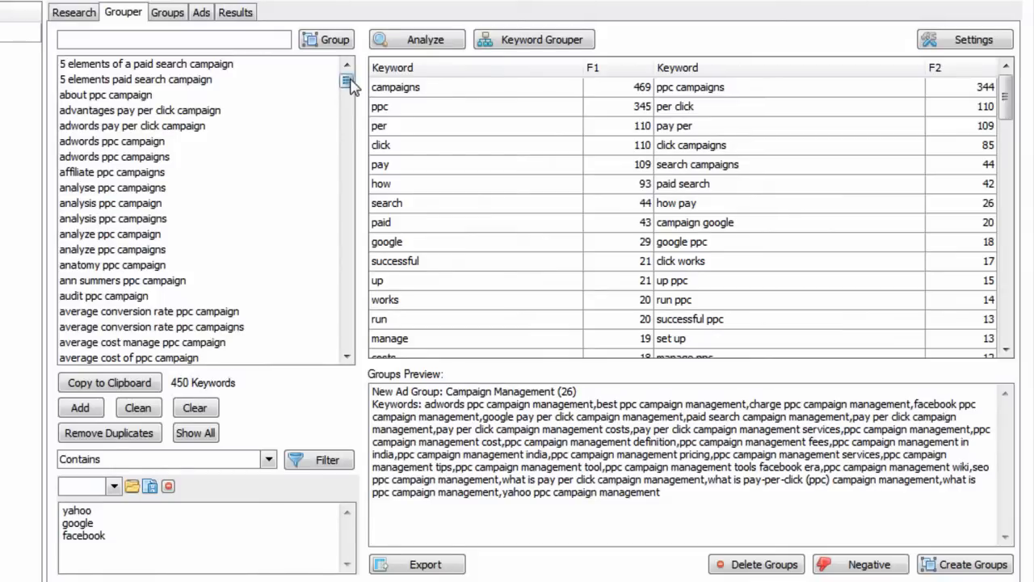
Delete the keywords containing 'wiki' from the frequency analysis table, adding wiki to the filter word list.
left_click_drag(345, 81, 346, 197)
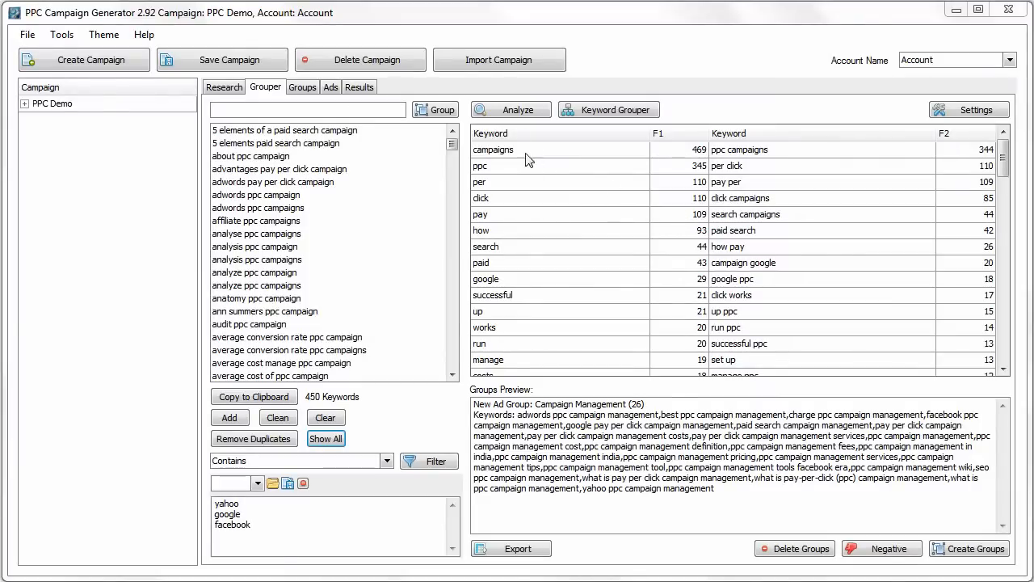
left_click(520, 113)
left_click_drag(1002, 162, 1001, 297)
left_click(529, 202)
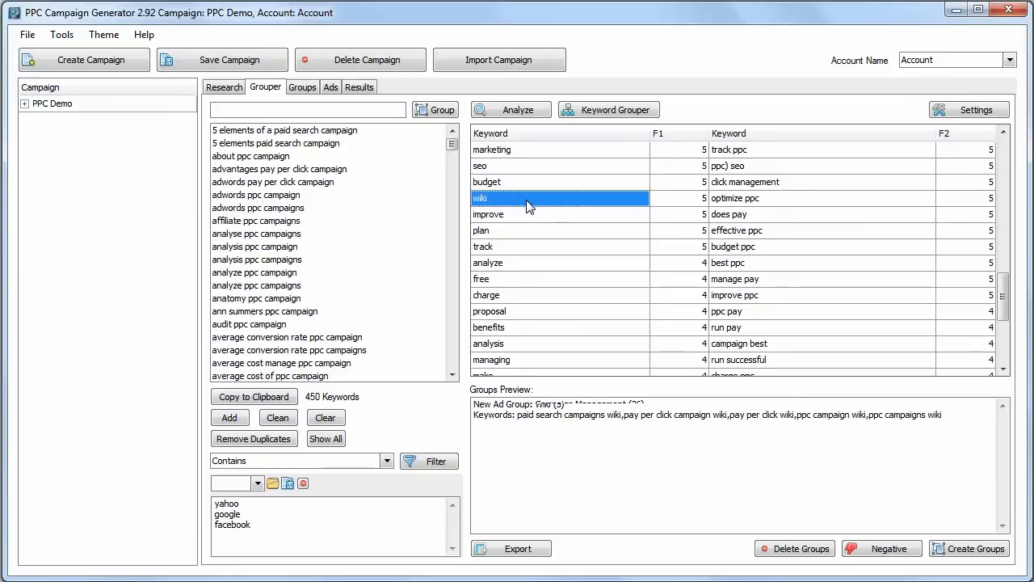
right_click(527, 203)
left_click(585, 250)
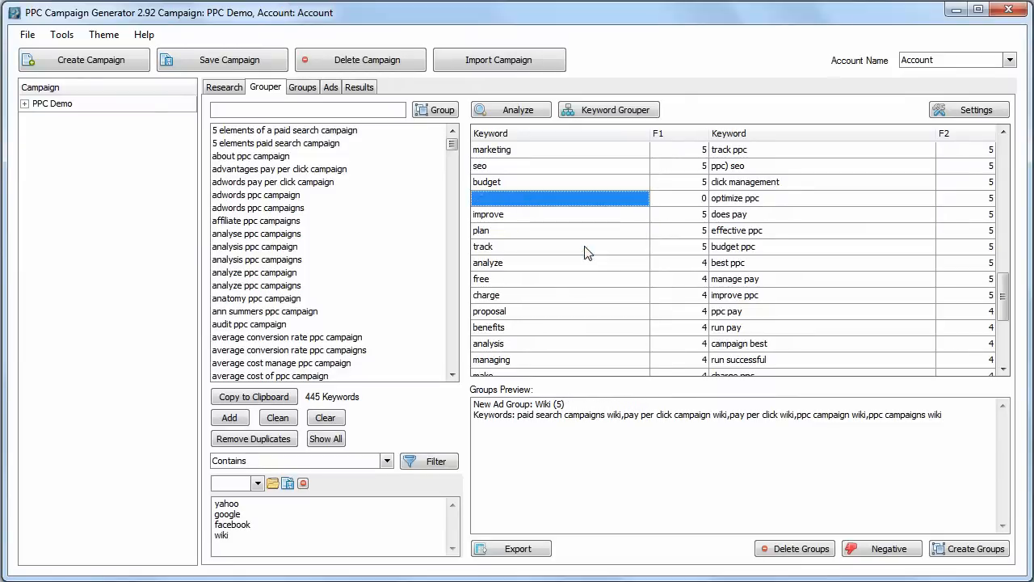
left_click(226, 535)
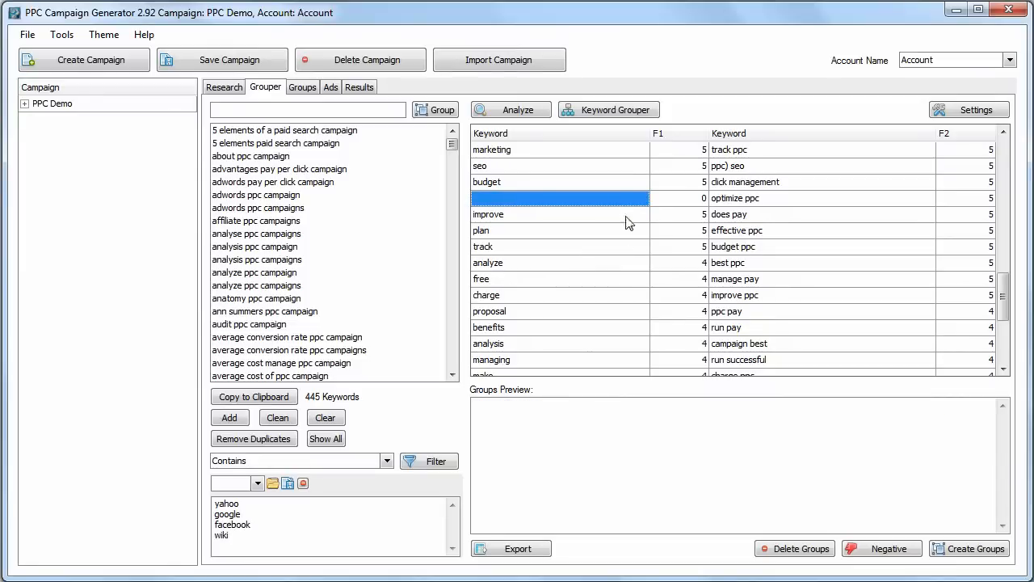
Open the export preview of the frequency analysis, browse its document export formats, and close the preview.
left_click(531, 550)
left_click(210, 68)
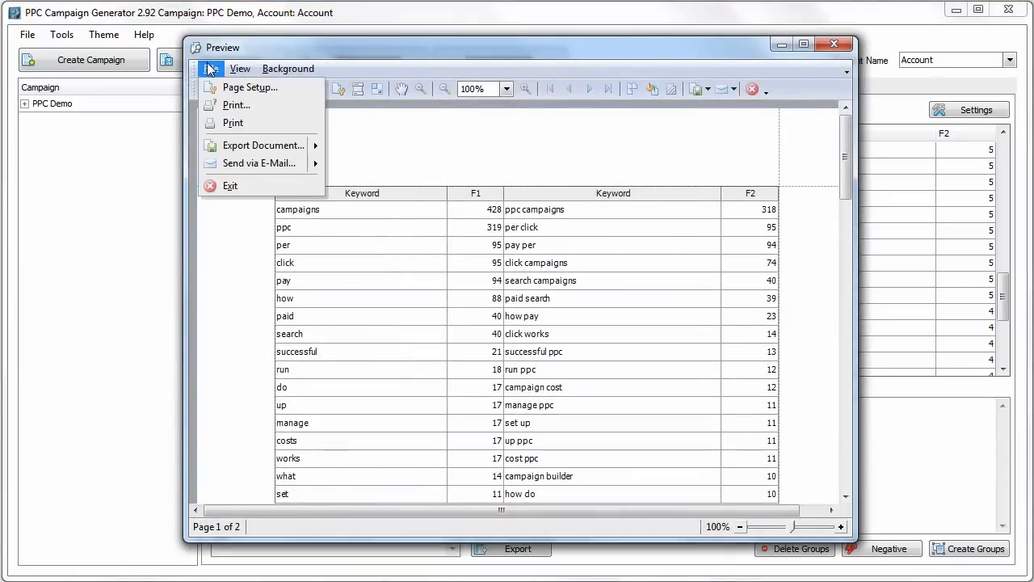
mouse_move(299, 146)
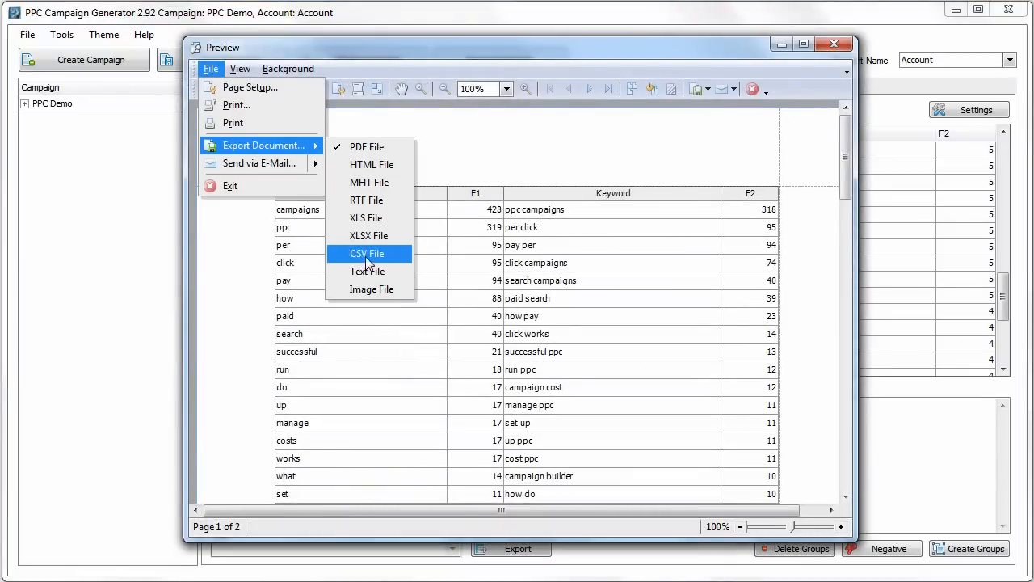
left_click(834, 44)
left_click(834, 45)
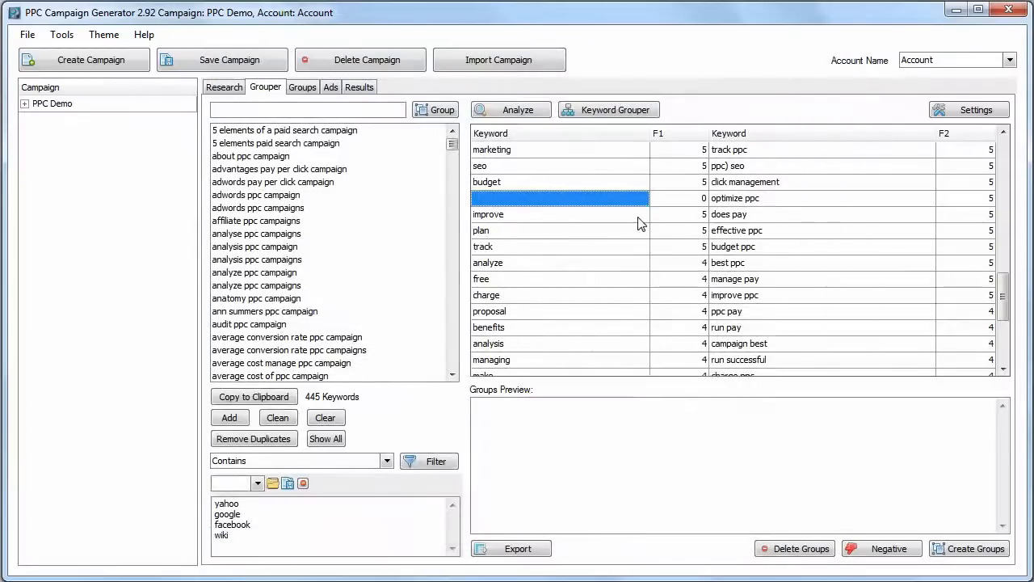